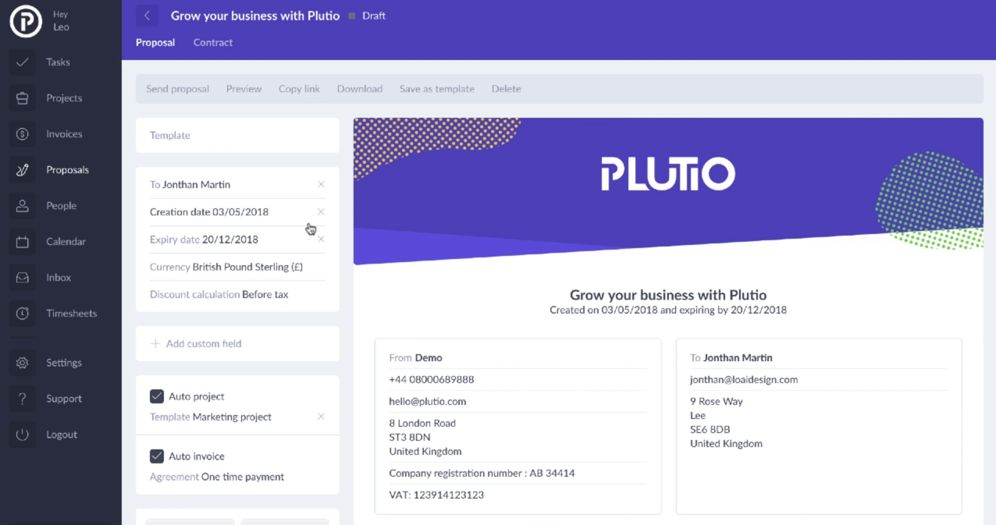
Drag an Image block into the proposal body and scroll through the previewed proposal.
scroll(352, 235, "down", 3)
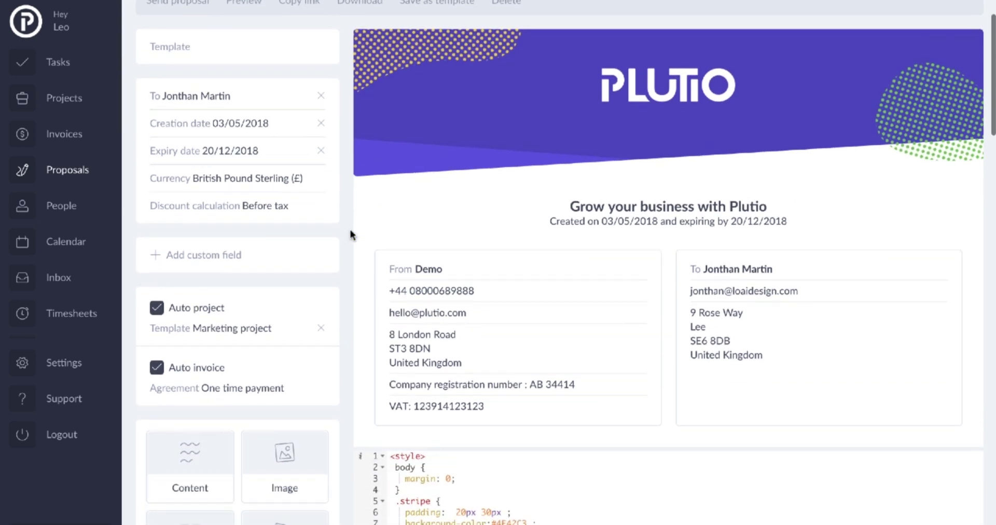
scroll(245, 374, "down", 10)
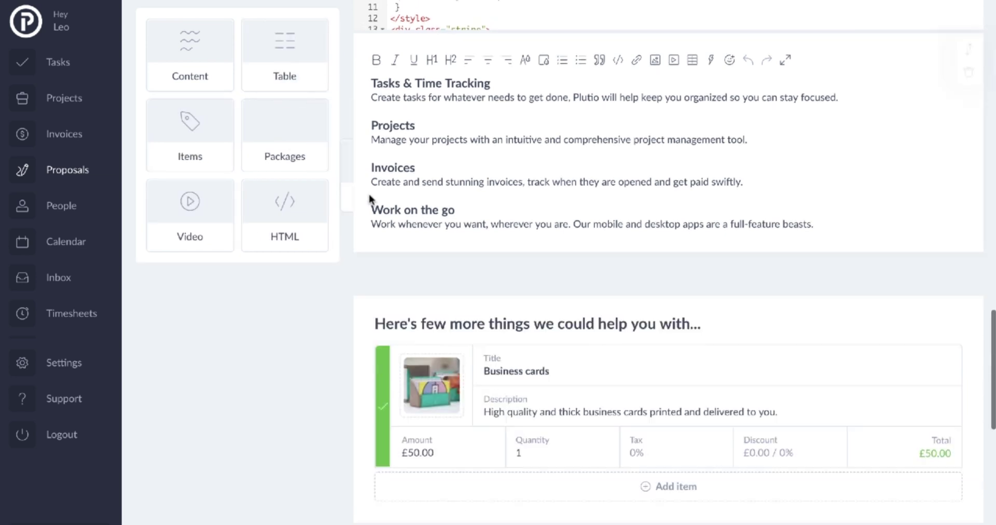
left_click_drag(266, 72, 444, 293)
scroll(478, 384, "down", 1)
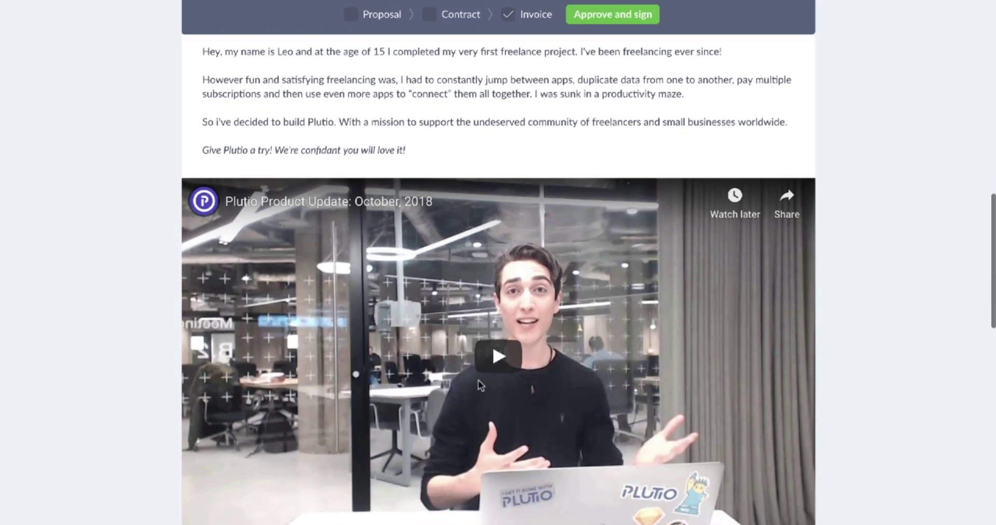
scroll(479, 384, "down", 3)
scroll(478, 384, "down", 1)
scroll(479, 384, "down", 1)
scroll(479, 384, "down", 4)
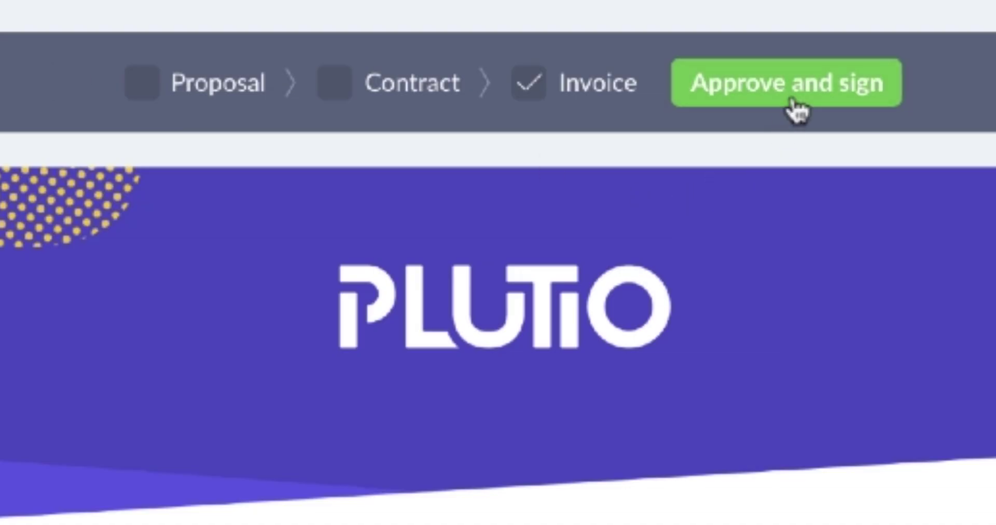
Approve and sign the proposal with a drawn looped signature and a dot.
left_click(794, 101)
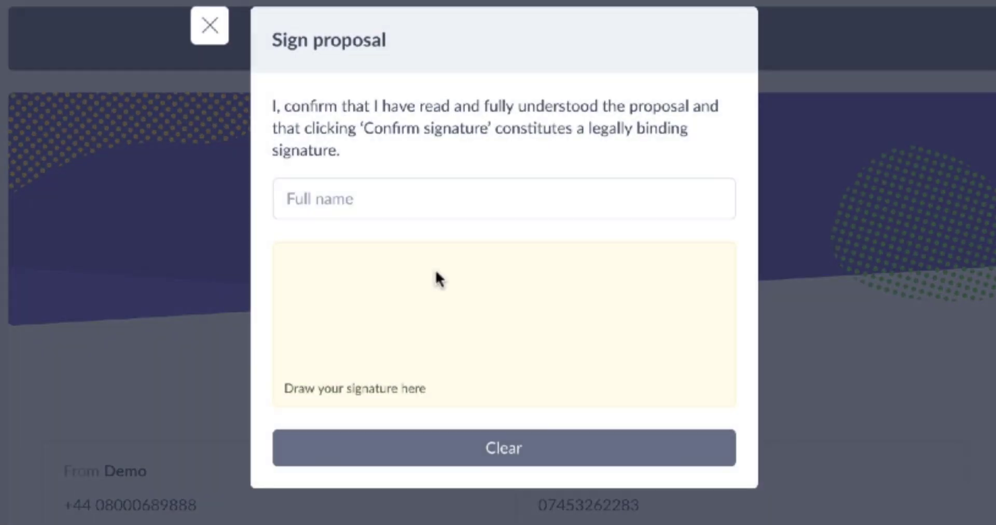
mouse_move(437, 271)
left_mouse_down()
mouse_move(349, 330)
mouse_move(433, 332)
left_mouse_up()
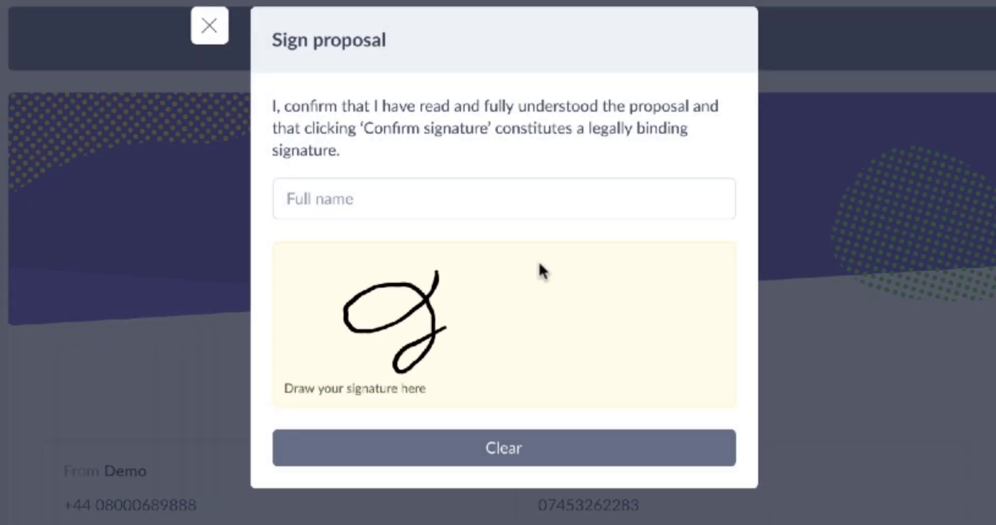
left_click(539, 300)
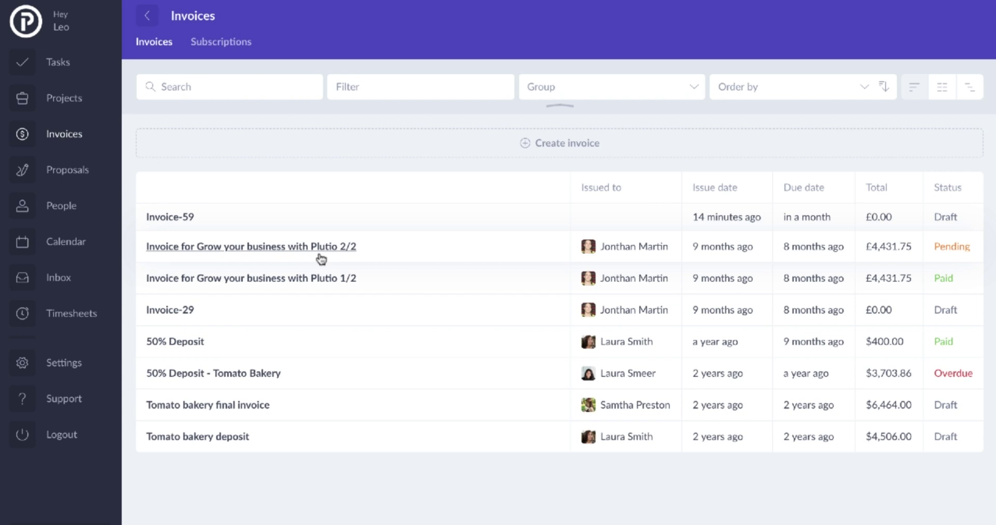
Open the overdue '50% Deposit - Tomato Bakery' invoice and scroll through its client view.
left_click(257, 372)
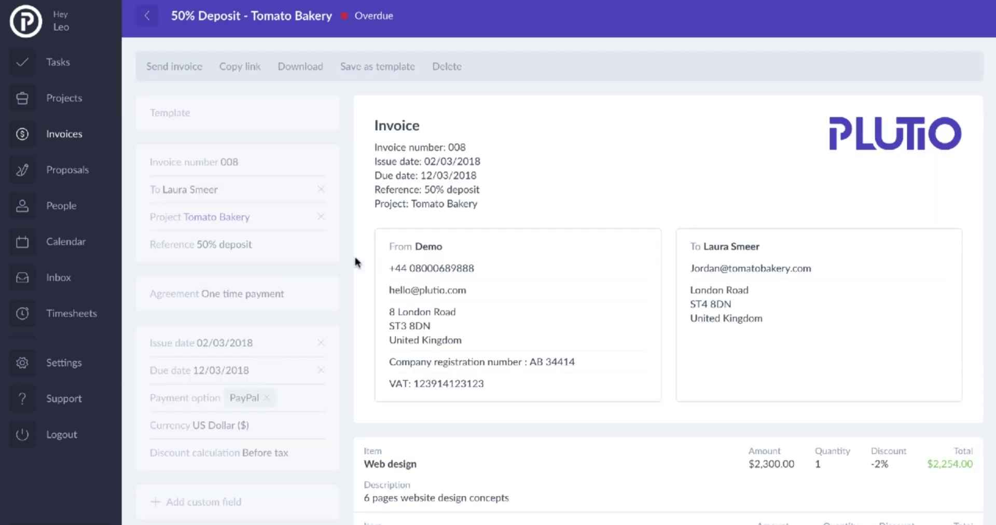
scroll(355, 262, "down", 3)
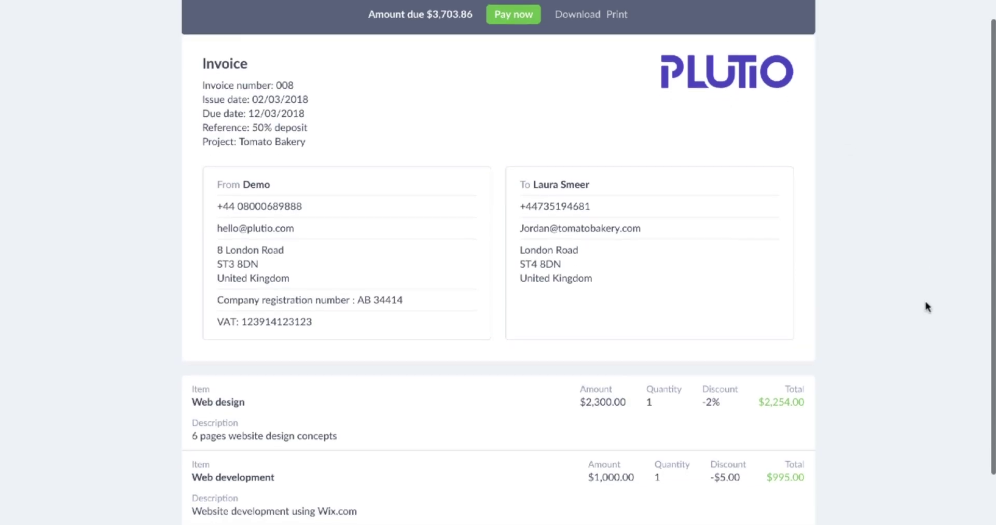
scroll(927, 307, "down", 1)
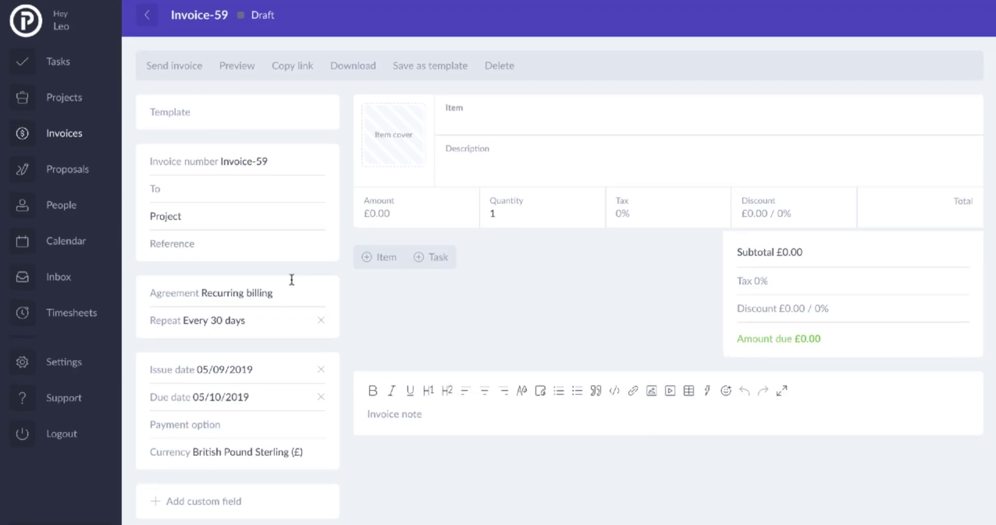
Set Invoice-59's agreement to One time payment, then browse the Multiple payments and Recurring invoice options.
left_click(287, 294)
left_click(275, 324)
left_click(283, 294)
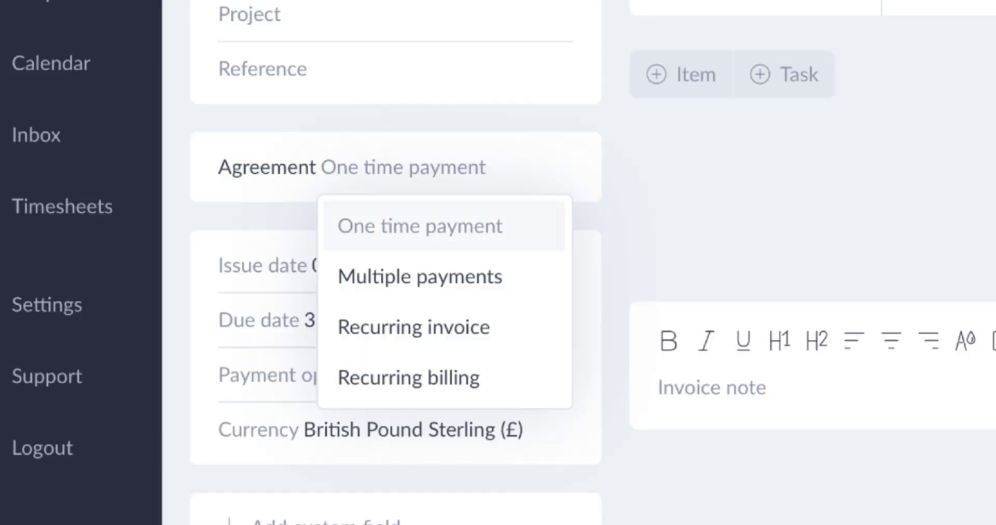
key("Down")
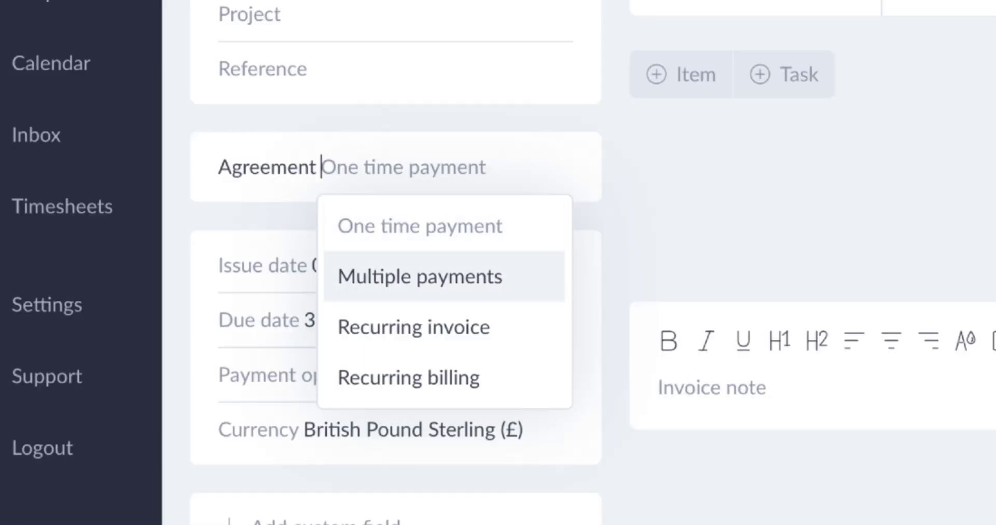
key("Down")
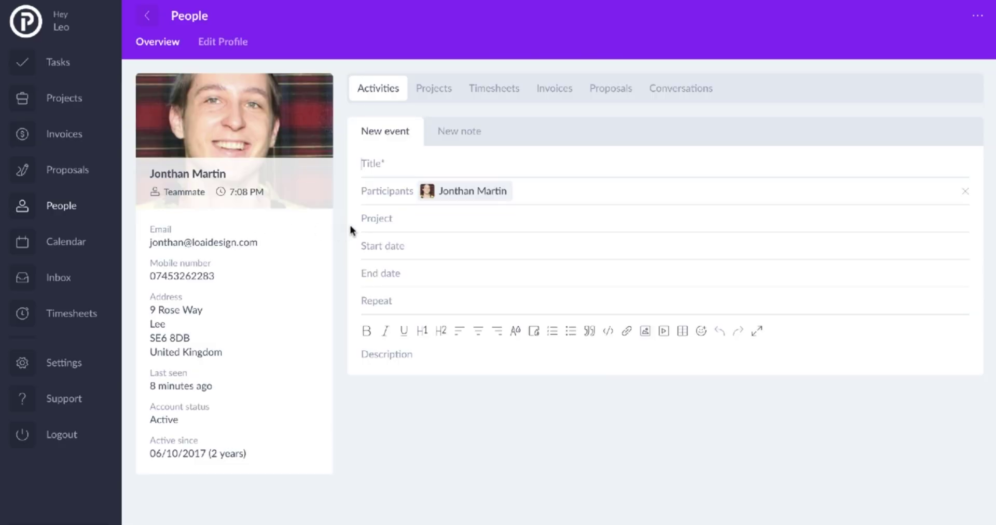
left_click(392, 152)
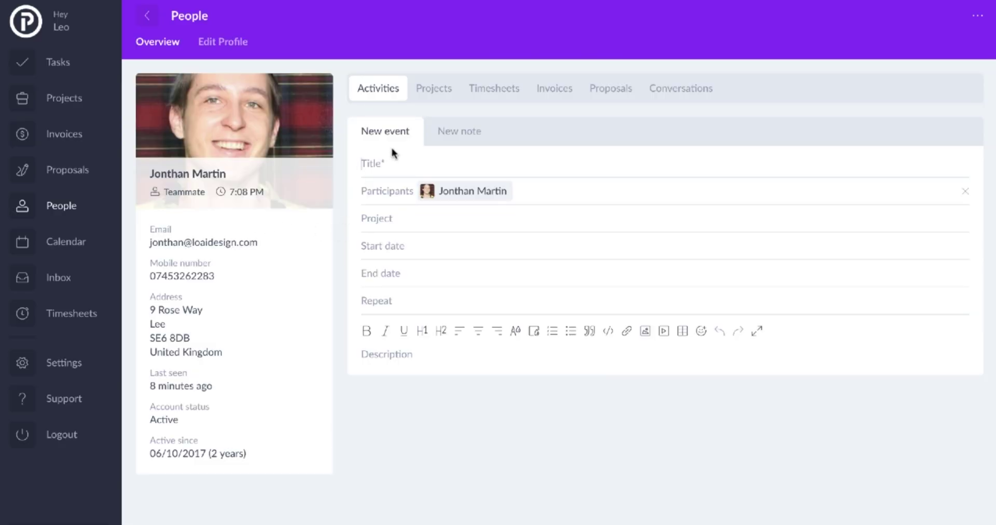